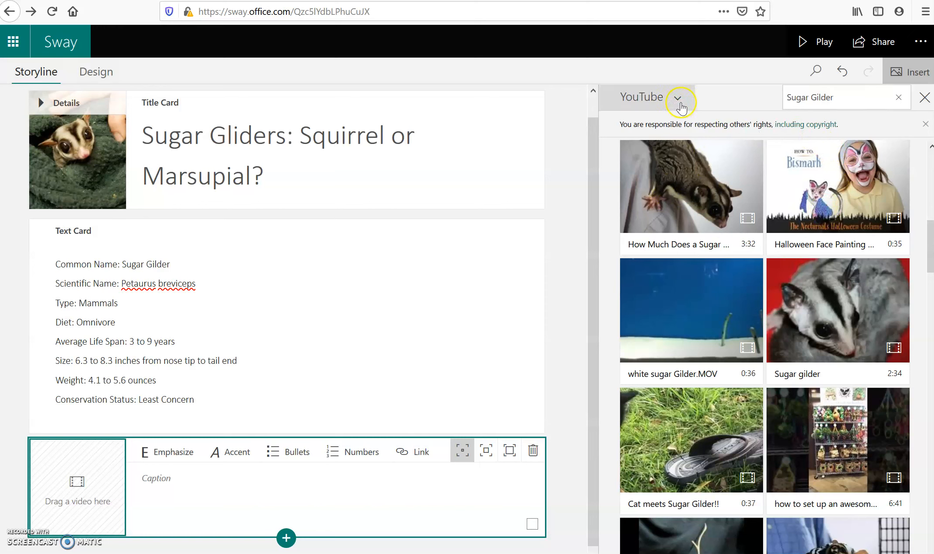
Fill the empty video card with the YouTube result "Cute Sugar Glider In Slow Motion" from the Sugar Gilder search.
{"action": "left_click", "coordinate": [678, 99]}
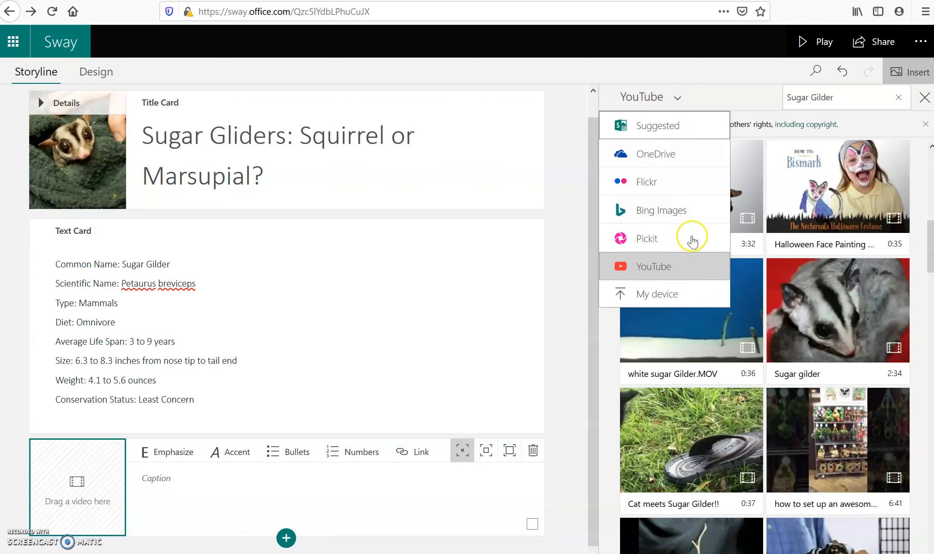
{"action": "left_click", "coordinate": [840, 98]}
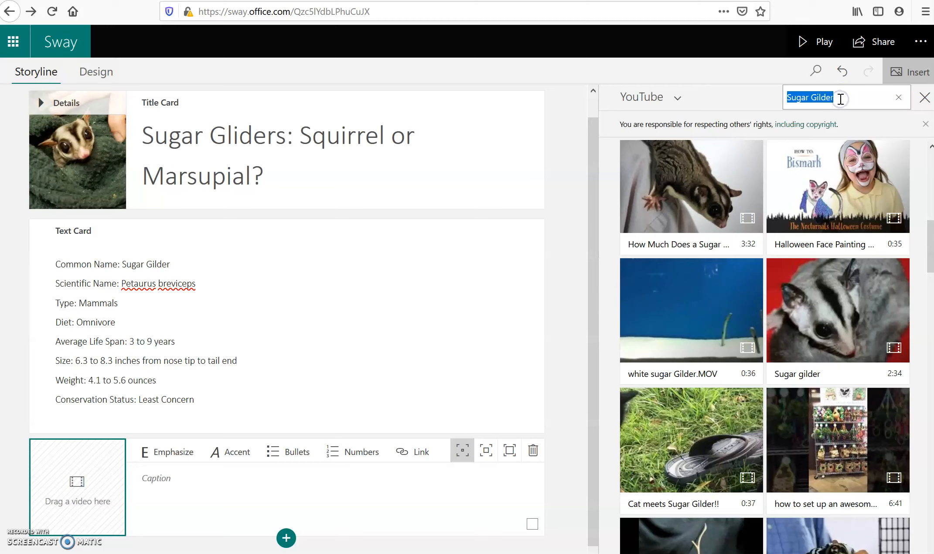
{"action": "left_click", "coordinate": [840, 99]}
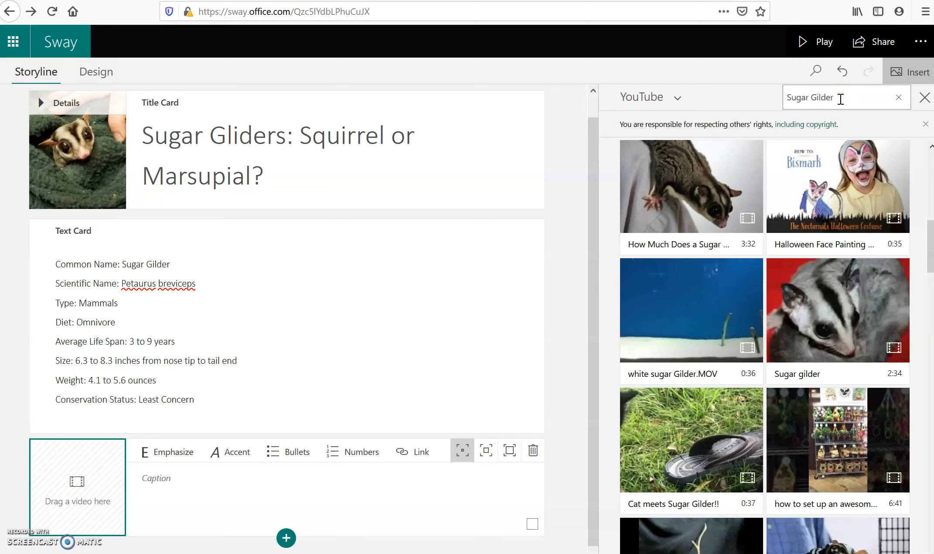
{"action": "left_click", "coordinate": [823, 97]}
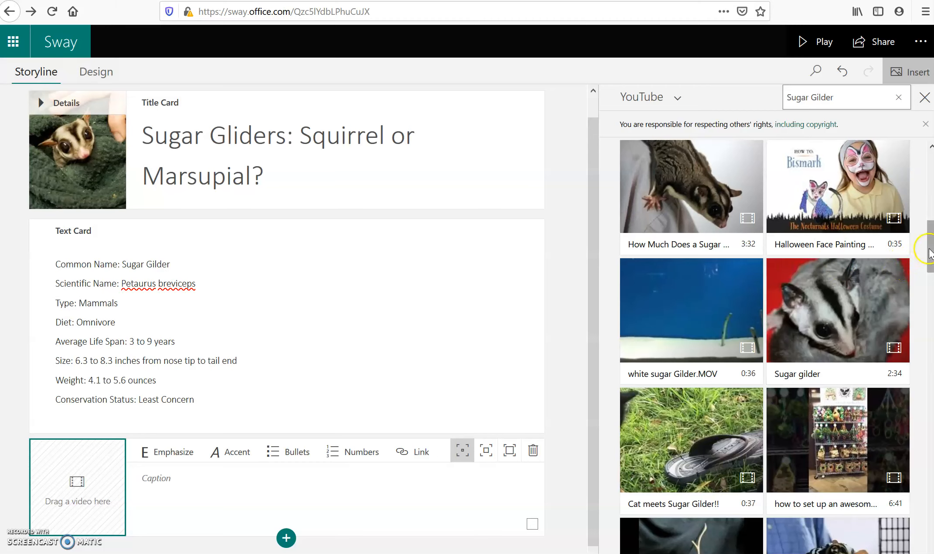
{"action": "left_click_drag", "start_coordinate": [930, 254], "coordinate": [931, 218]}
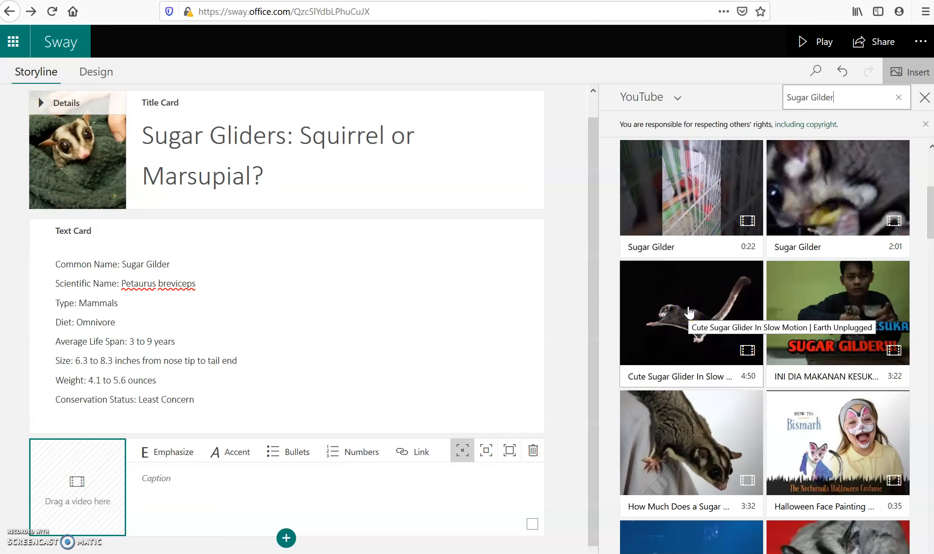
{"action": "left_click", "coordinate": [689, 312]}
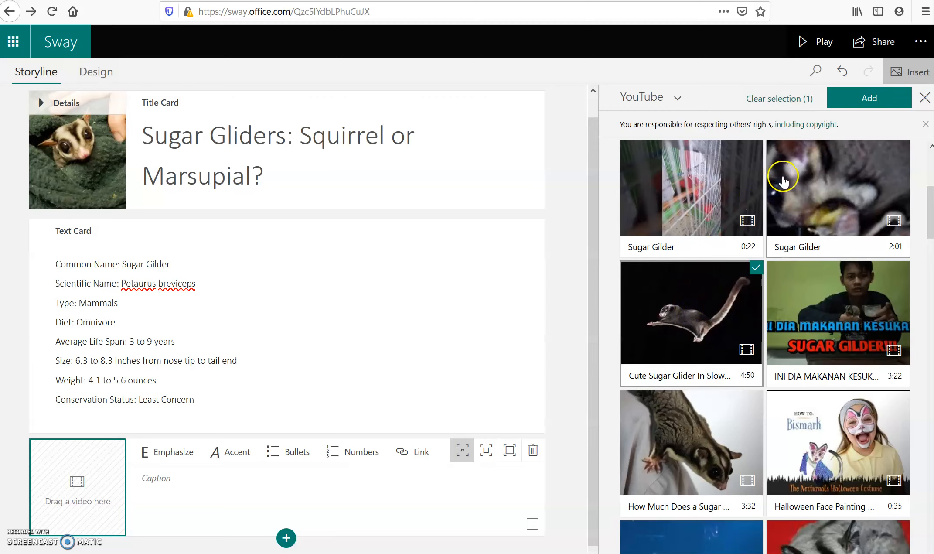
{"action": "left_click", "coordinate": [855, 100]}
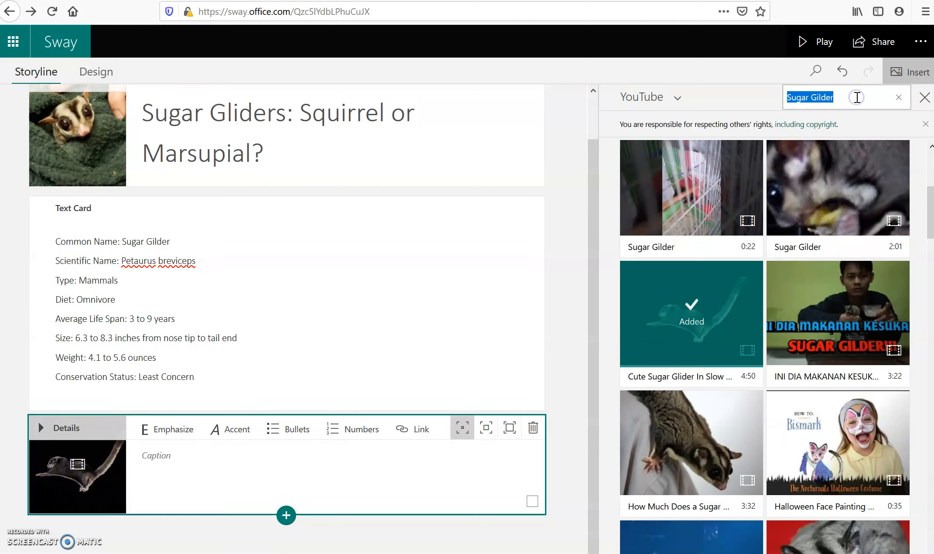
Caption the video card "Sugar Glider in Slow Motion" and close the media search.
{"action": "left_click", "coordinate": [102, 456]}
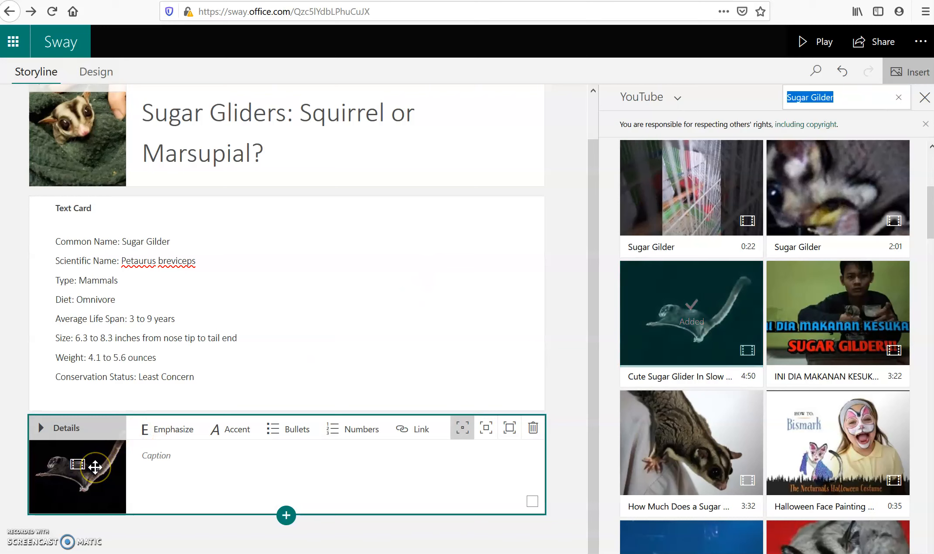
{"action": "left_click", "coordinate": [150, 457]}
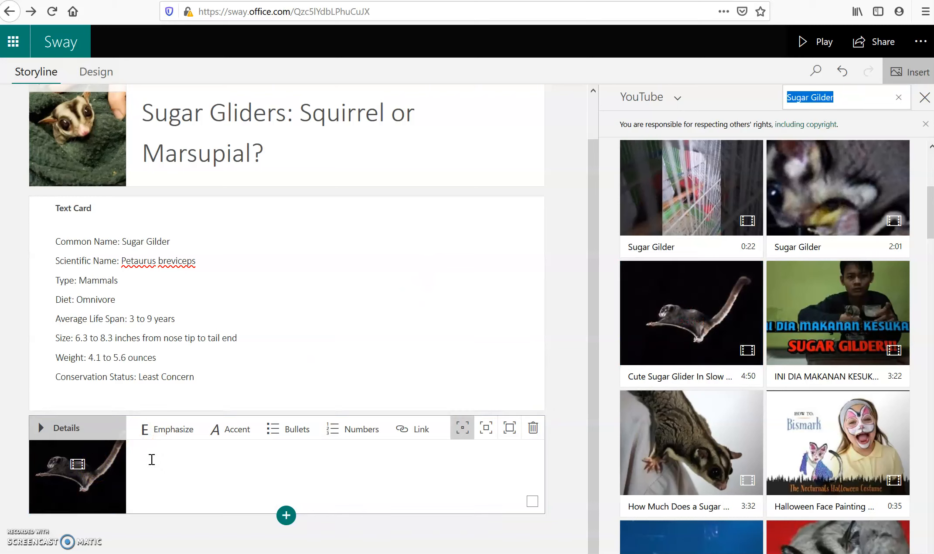
{"action": "type", "text": "Sugar Glider in Slow Motion"}
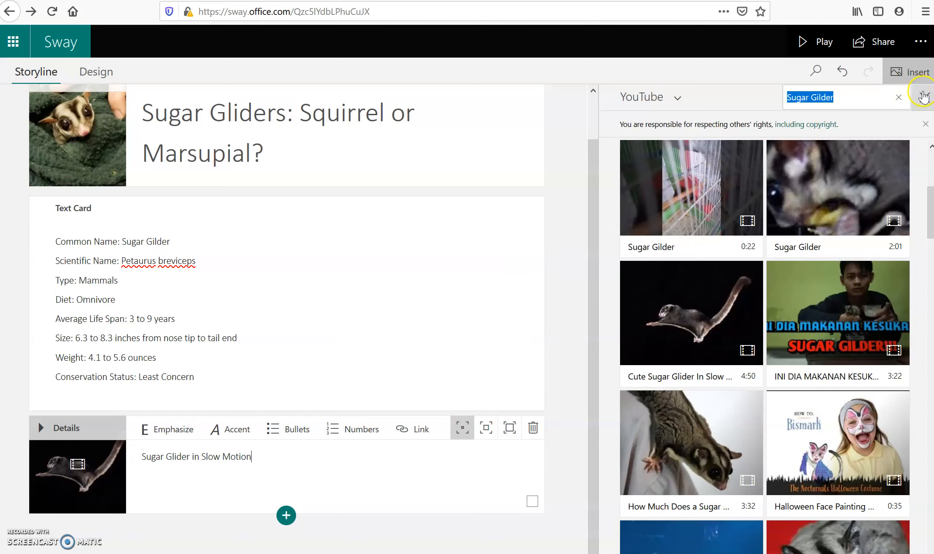
{"action": "left_click", "coordinate": [924, 97]}
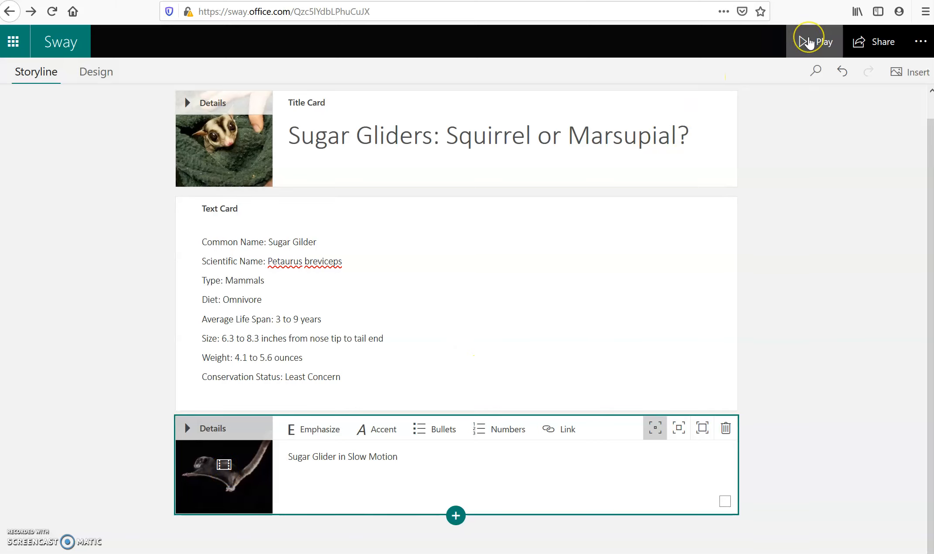
Preview the Sway, briefly play and pause its embedded video, and return to editing.
{"action": "left_click", "coordinate": [809, 42]}
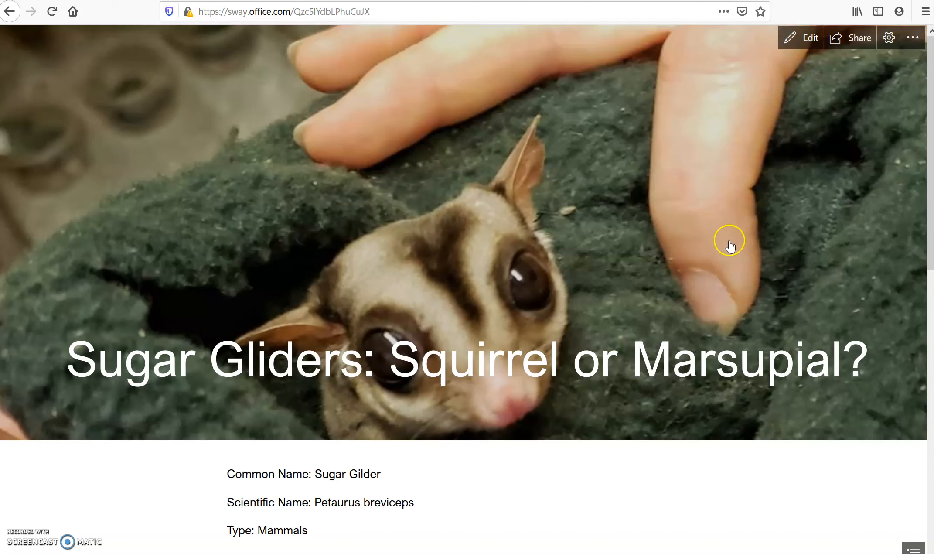
{"action": "scroll", "coordinate": [723, 386], "scroll_direction": "down", "scroll_amount": 10}
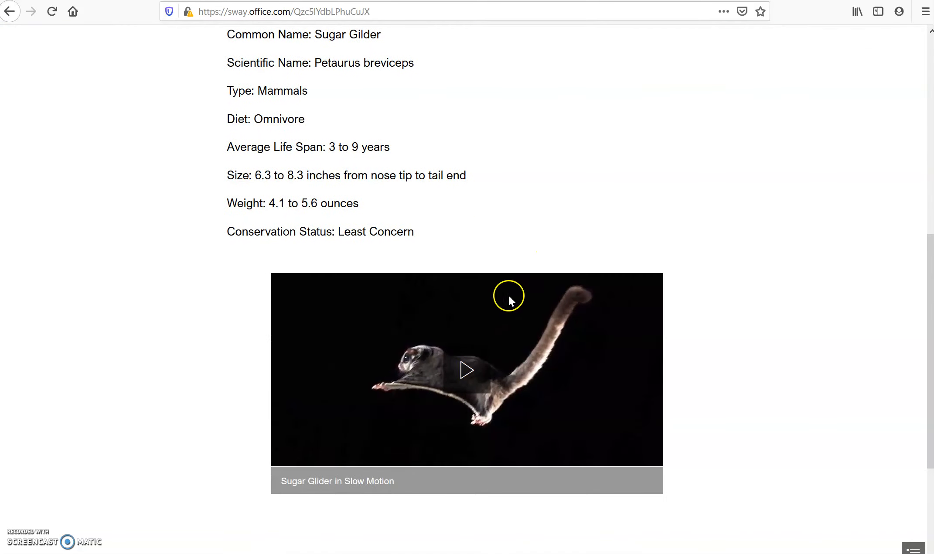
{"action": "left_click", "coordinate": [466, 378]}
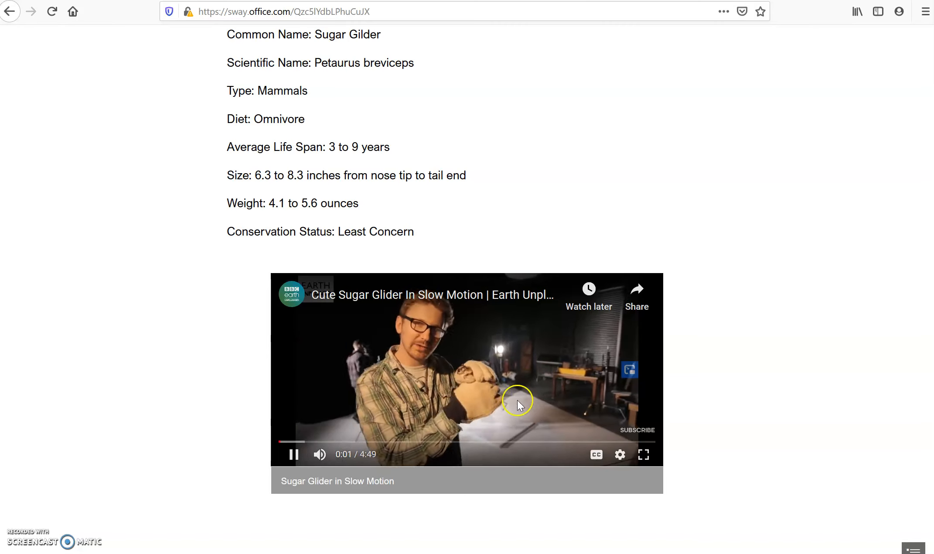
{"action": "left_click", "coordinate": [294, 455]}
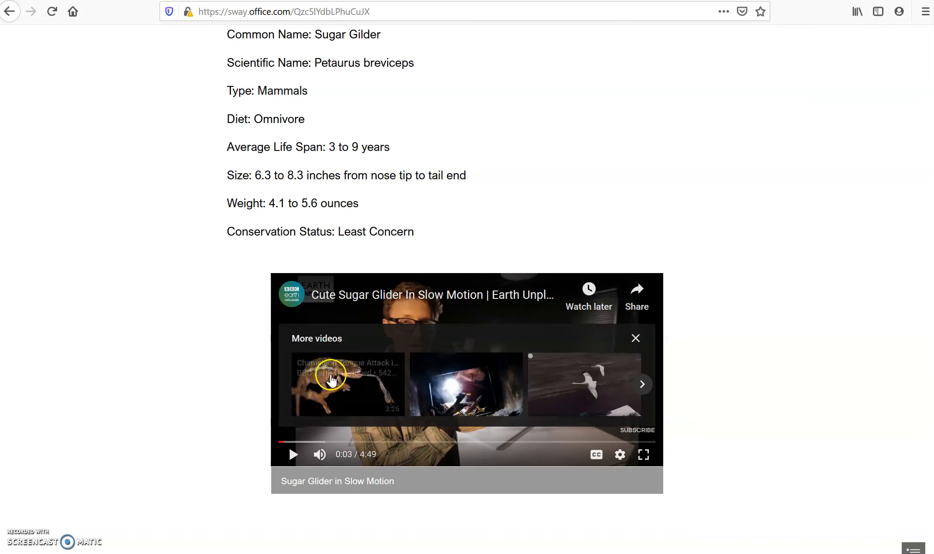
{"action": "mouse_move", "coordinate": [299, 286]}
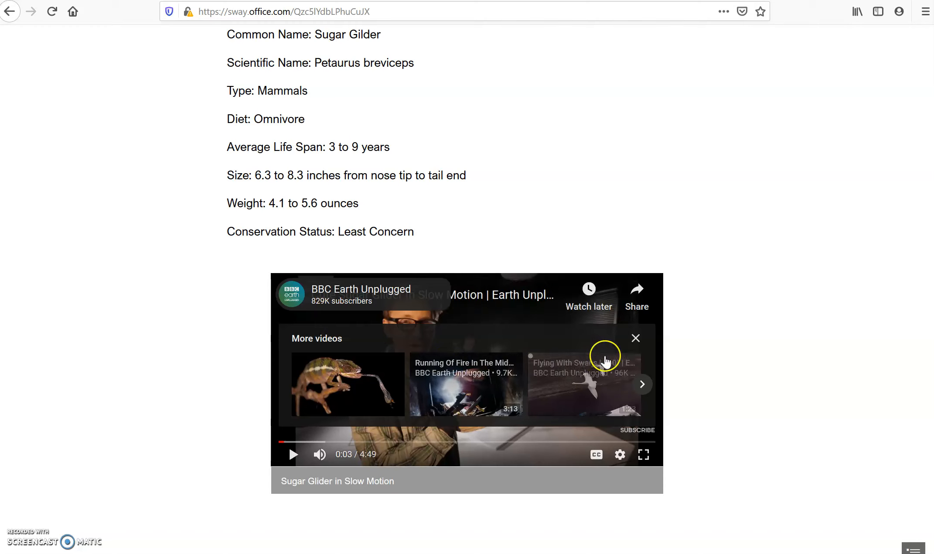
{"action": "left_click", "coordinate": [637, 339]}
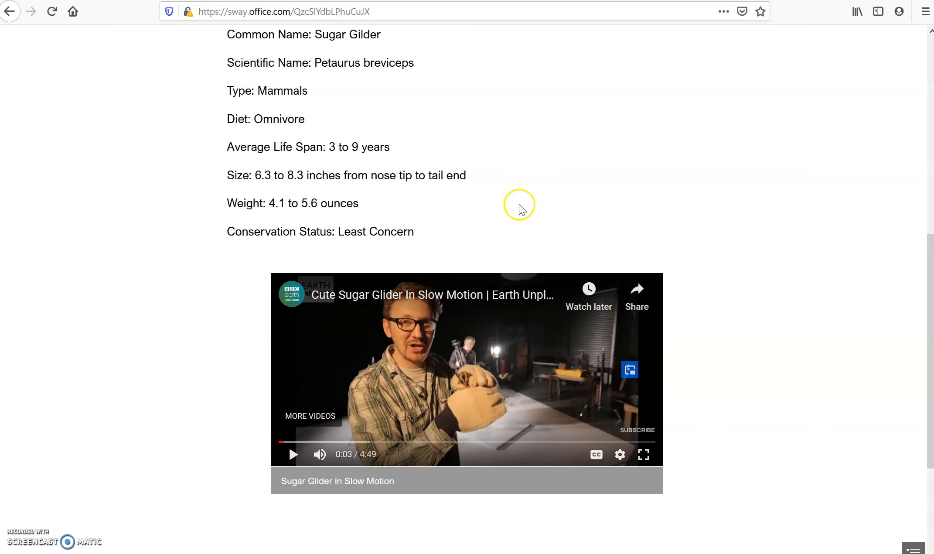
{"action": "left_click_drag", "start_coordinate": [931, 275], "coordinate": [930, 104]}
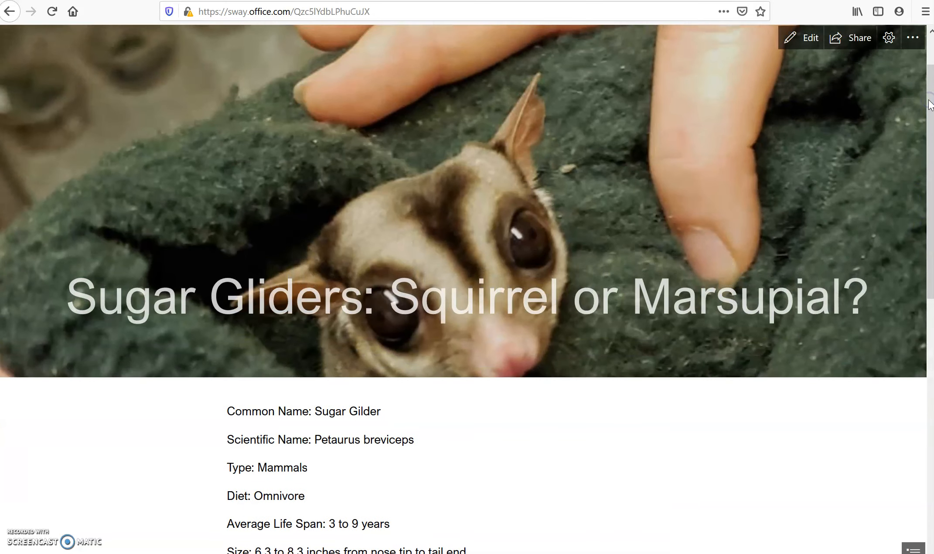
{"action": "left_click", "coordinate": [806, 46]}
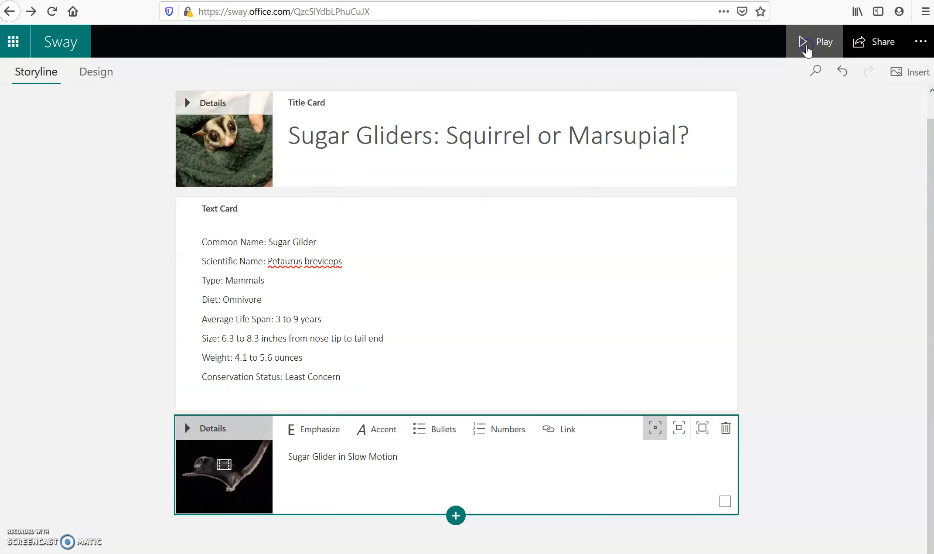
Replace the captioned video card with a new video card below the text card, using YouTube's "Cute Sugar Glider In Slow Motion".
{"action": "left_click", "coordinate": [725, 428]}
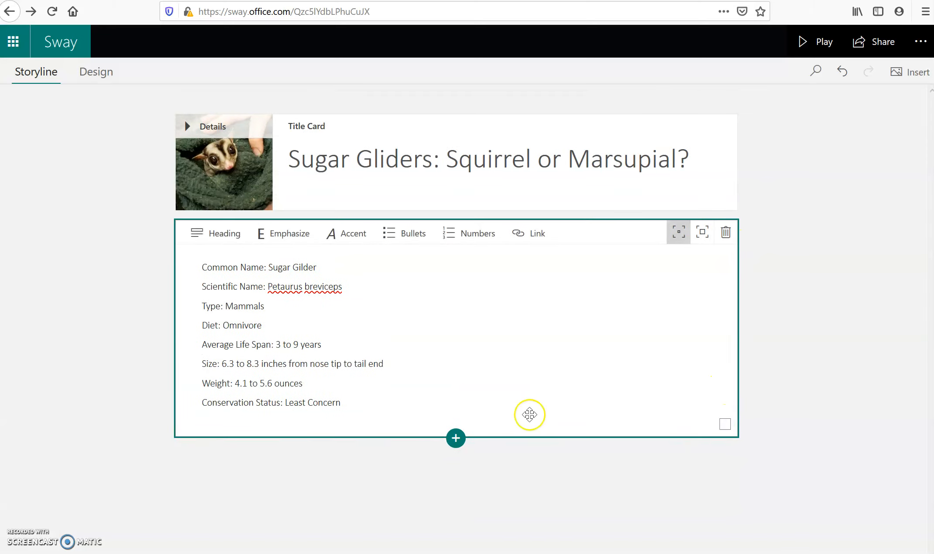
{"action": "left_click", "coordinate": [455, 437]}
{"action": "left_click", "coordinate": [436, 467]}
{"action": "left_click", "coordinate": [402, 504]}
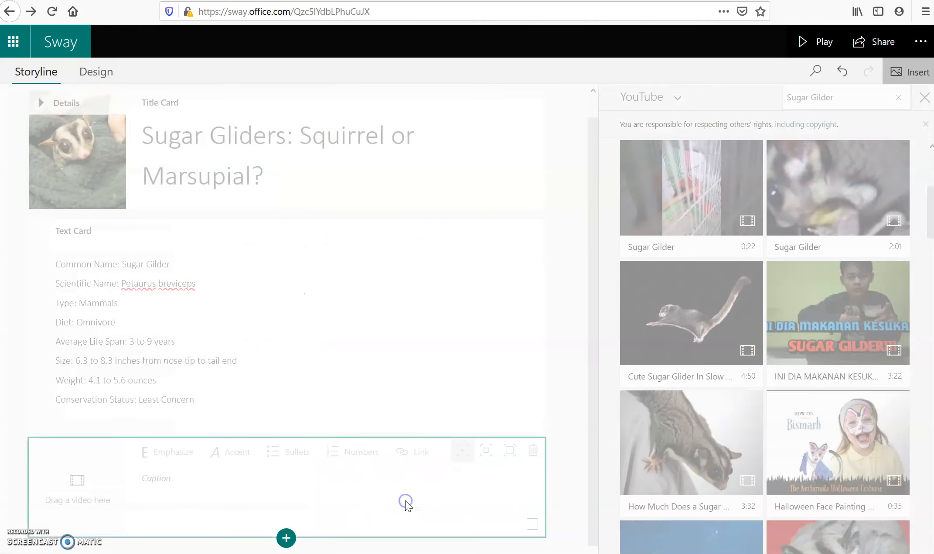
{"action": "left_click", "coordinate": [665, 351]}
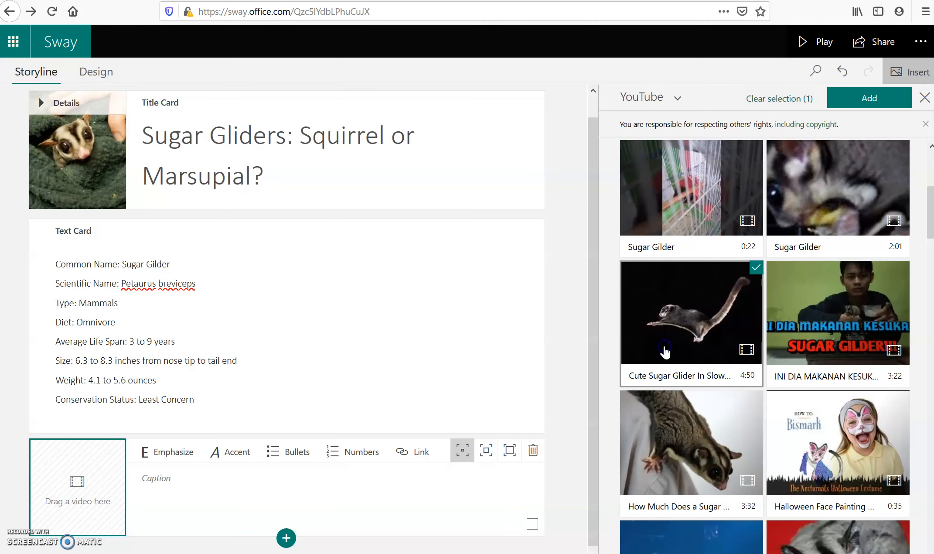
{"action": "left_click", "coordinate": [853, 98]}
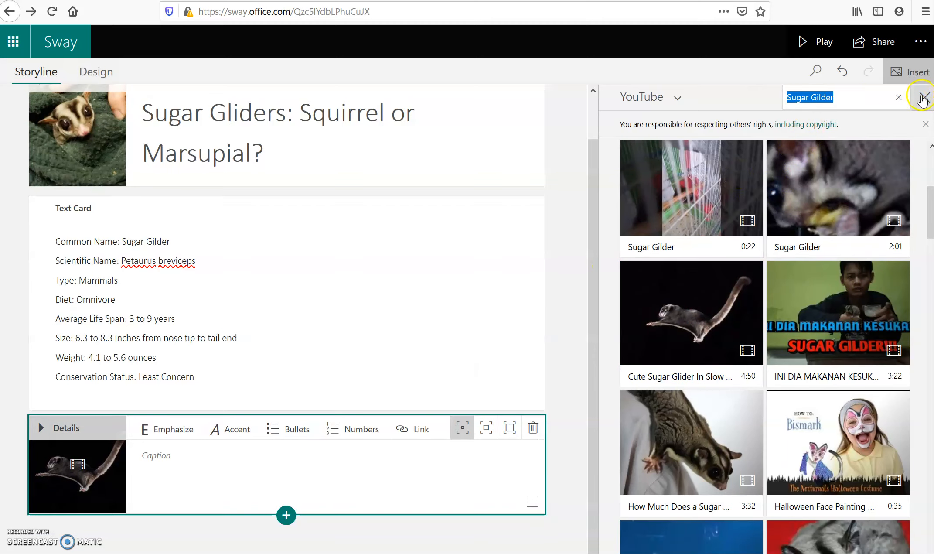
{"action": "left_click", "coordinate": [924, 97]}
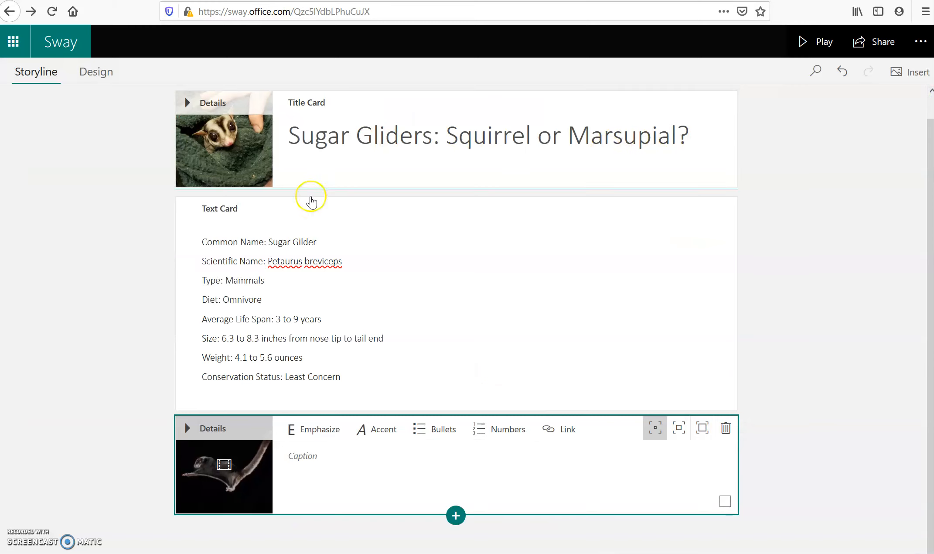
Apply the second style in the first style row and set the Sway's layout to Horizontal.
{"action": "left_click", "coordinate": [101, 73]}
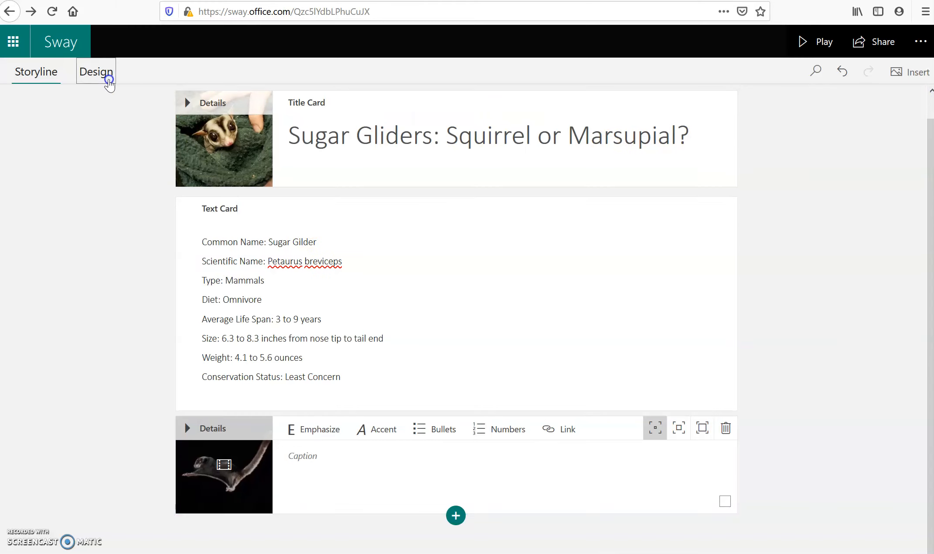
{"action": "left_click", "coordinate": [697, 349]}
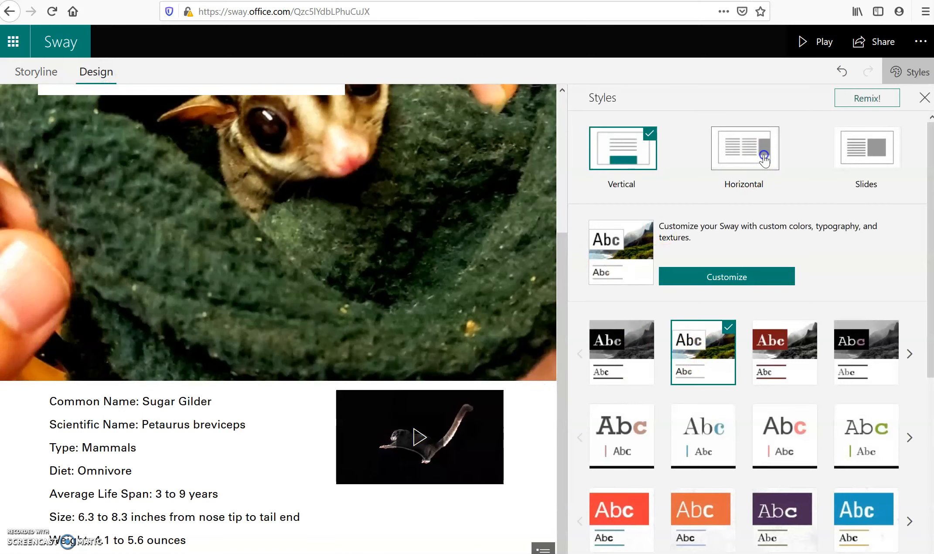
{"action": "left_click", "coordinate": [764, 152]}
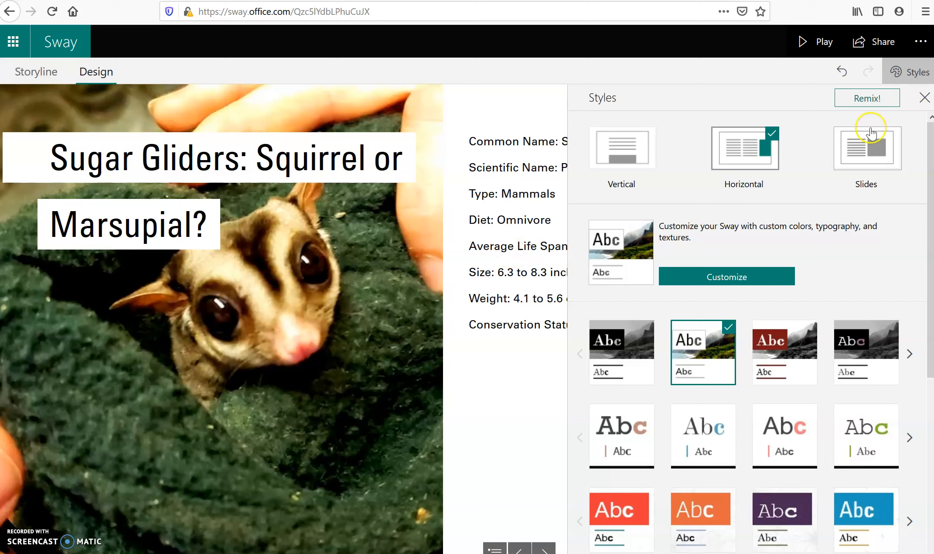
Copy the Sway's view link for those in the organization.
{"action": "left_click", "coordinate": [876, 48]}
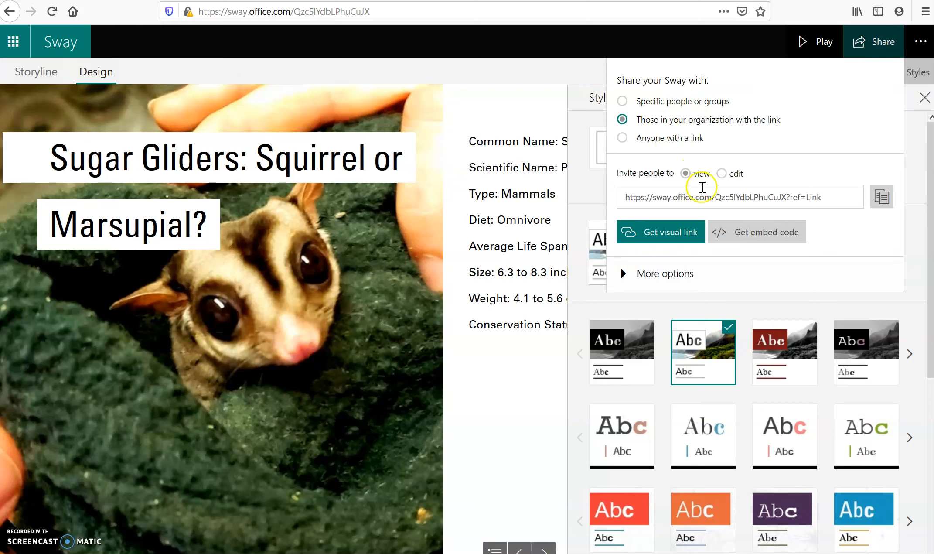
{"action": "left_click", "coordinate": [705, 197]}
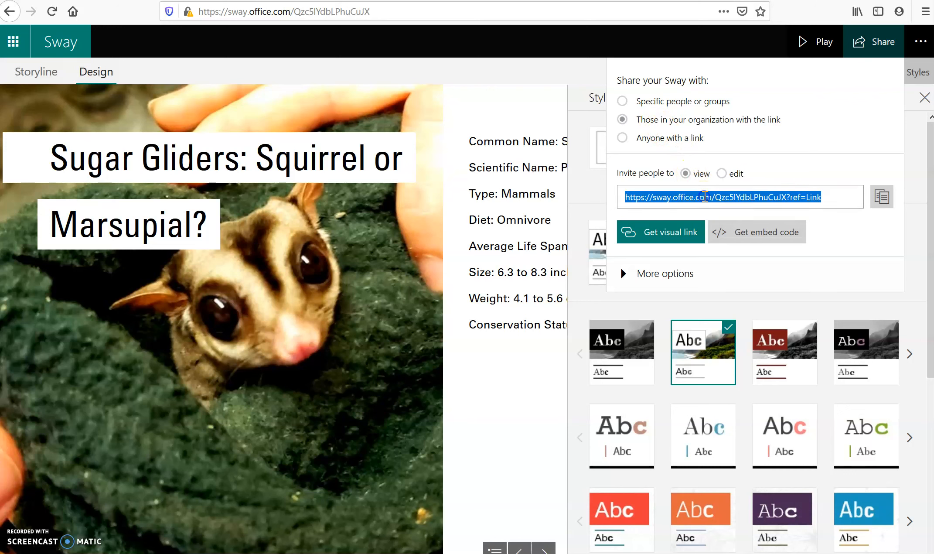
{"action": "left_click", "coordinate": [883, 197]}
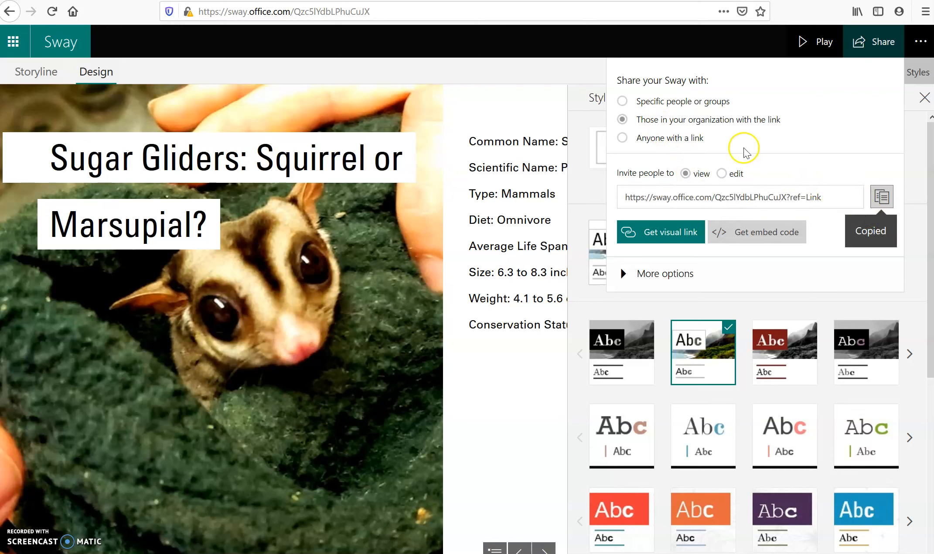
Switch to Outlook from the Office home page and start a new email message.
{"action": "left_click", "coordinate": [35, 42]}
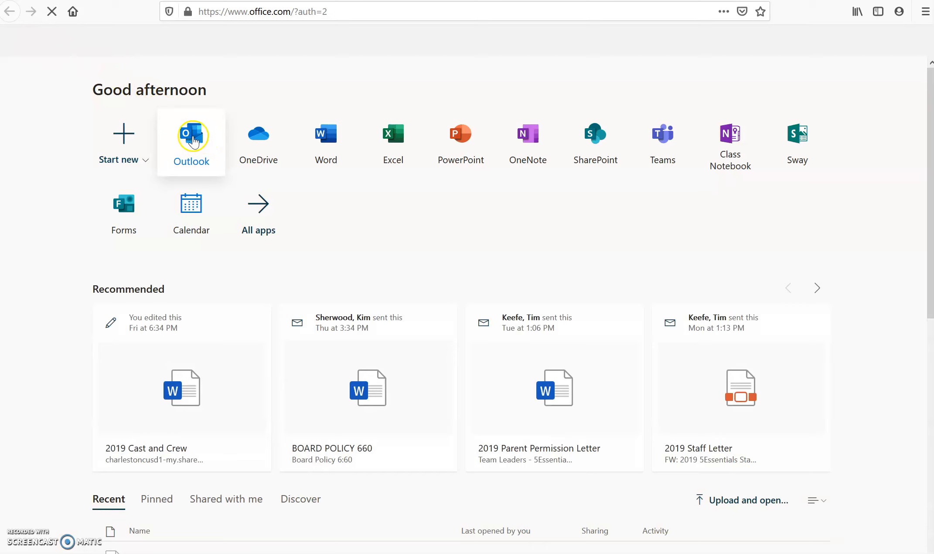
{"action": "left_click", "coordinate": [193, 141]}
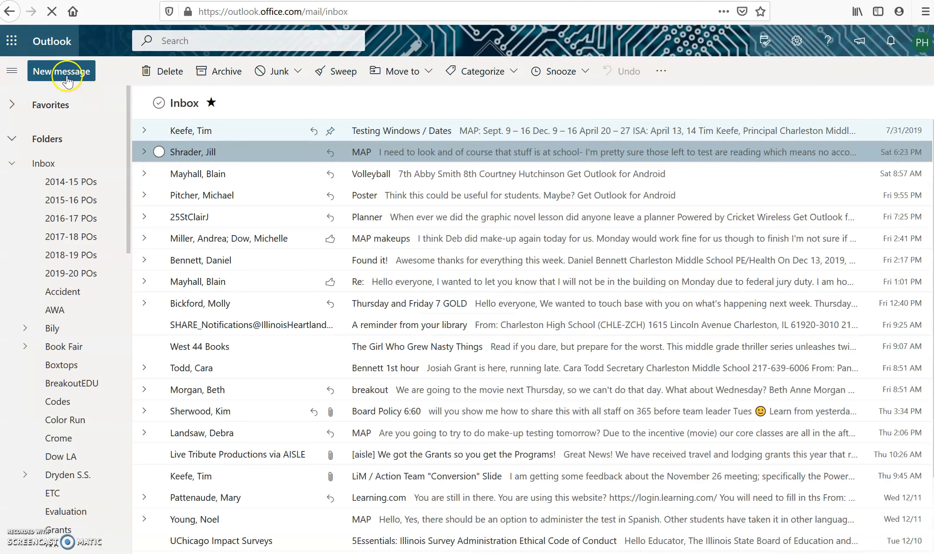
{"action": "left_click", "coordinate": [66, 75]}
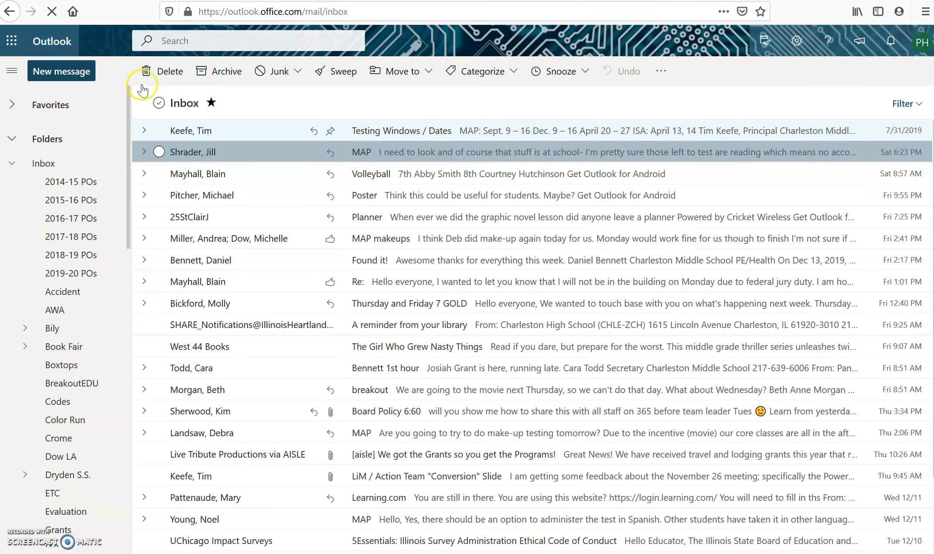
{"action": "left_click", "coordinate": [342, 201]}
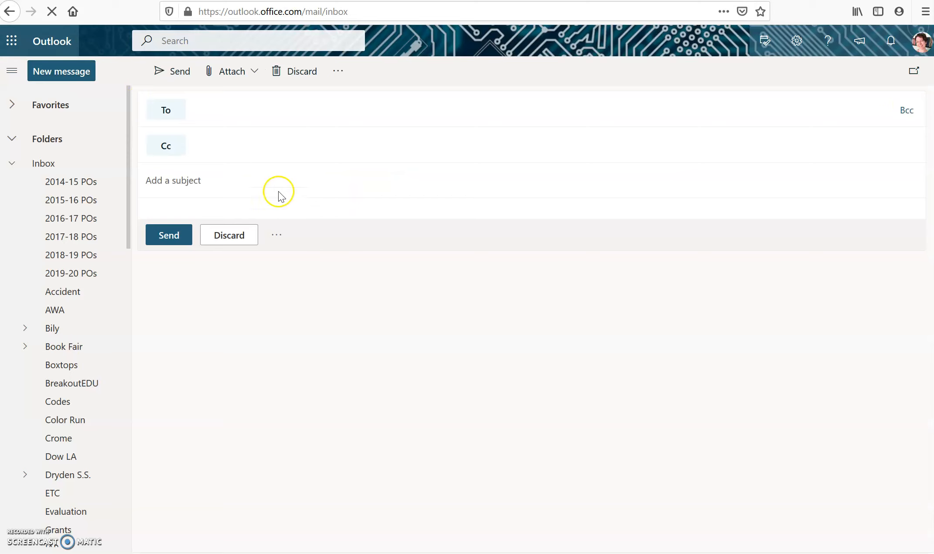
Address the message to two colleagues by searching their last names and choosing the suggested organization contacts.
{"action": "type", "text": "pitcher"}
{"action": "left_click", "coordinate": [265, 134]}
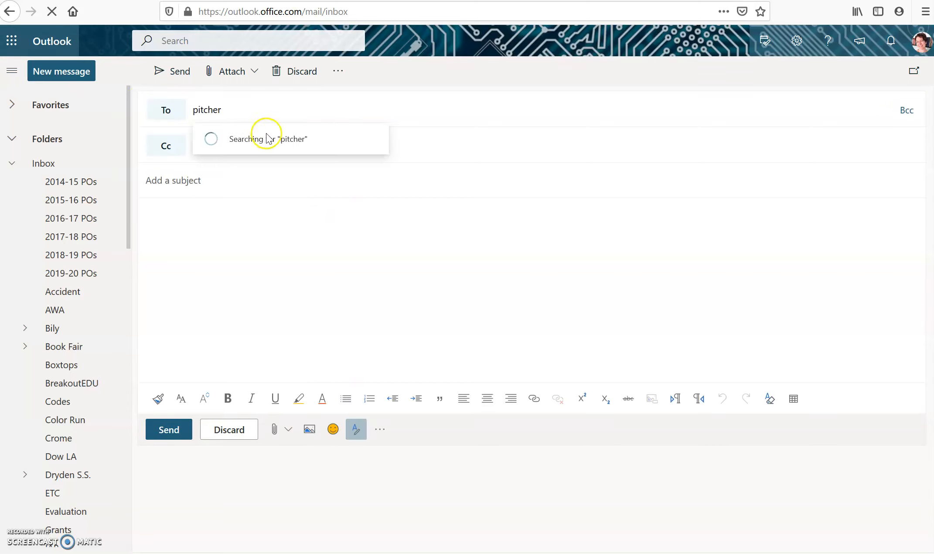
{"action": "type", "text": "bick"}
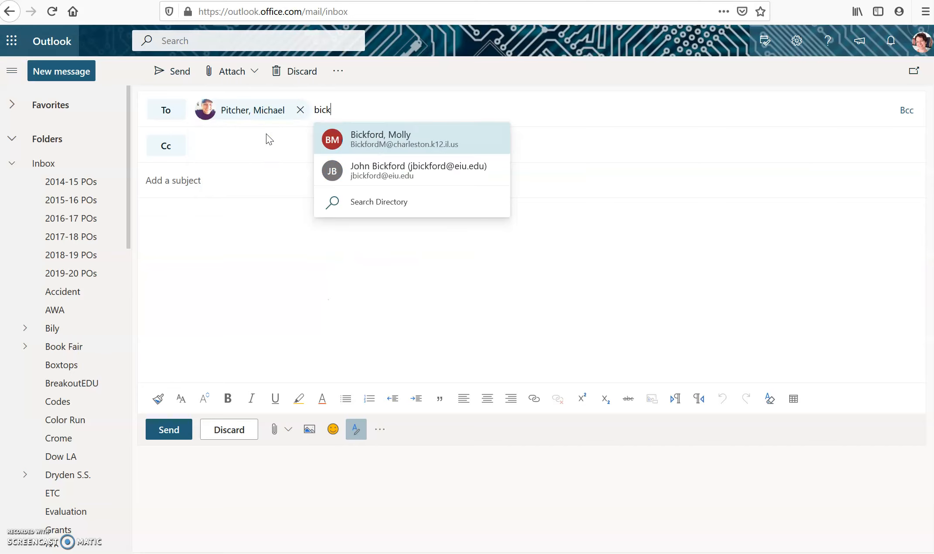
{"action": "left_click", "coordinate": [374, 137]}
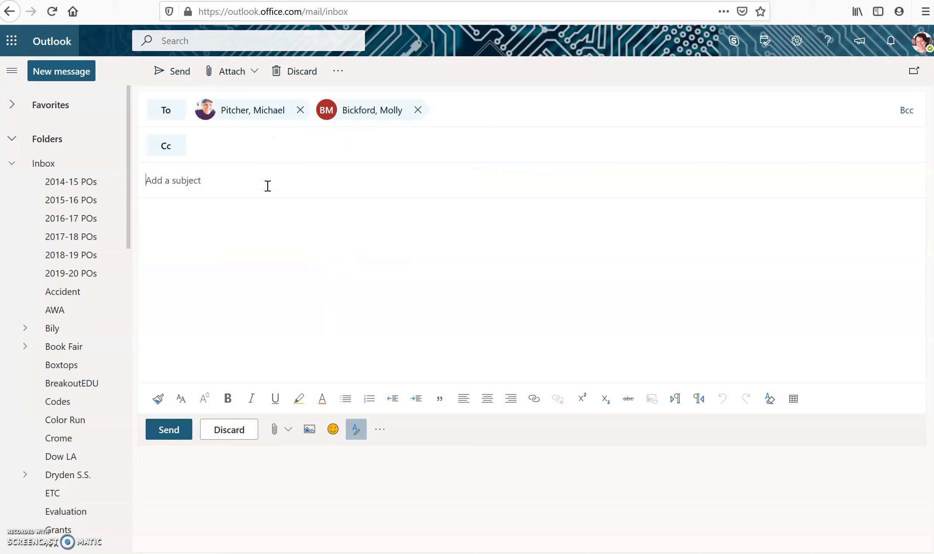
Enter "Sway Presentation" as the email subject and paste the copied Sway view link into the message body.
{"action": "left_click", "coordinate": [182, 187]}
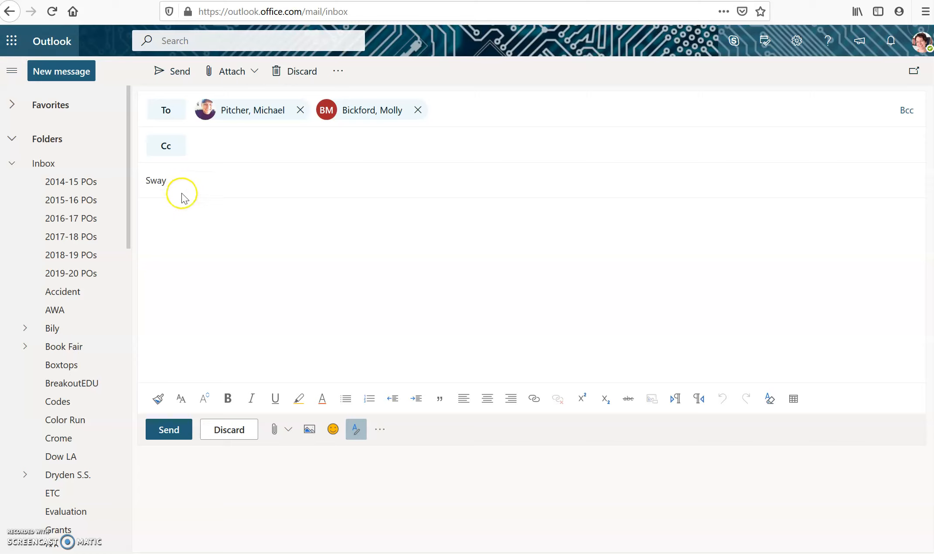
{"action": "type", "text": "Presentation"}
{"action": "left_click", "coordinate": [175, 208]}
{"action": "left_click", "coordinate": [163, 213]}
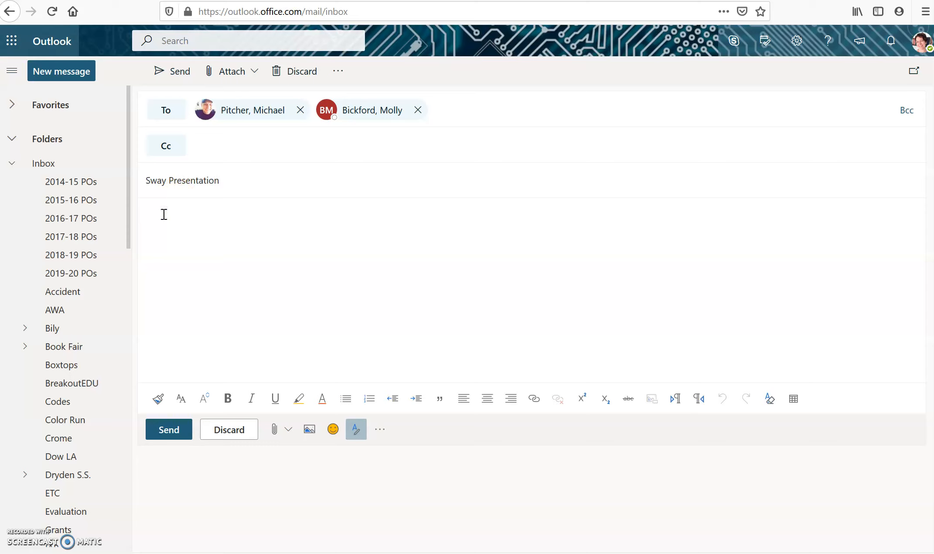
{"action": "right_click", "coordinate": [163, 213]}
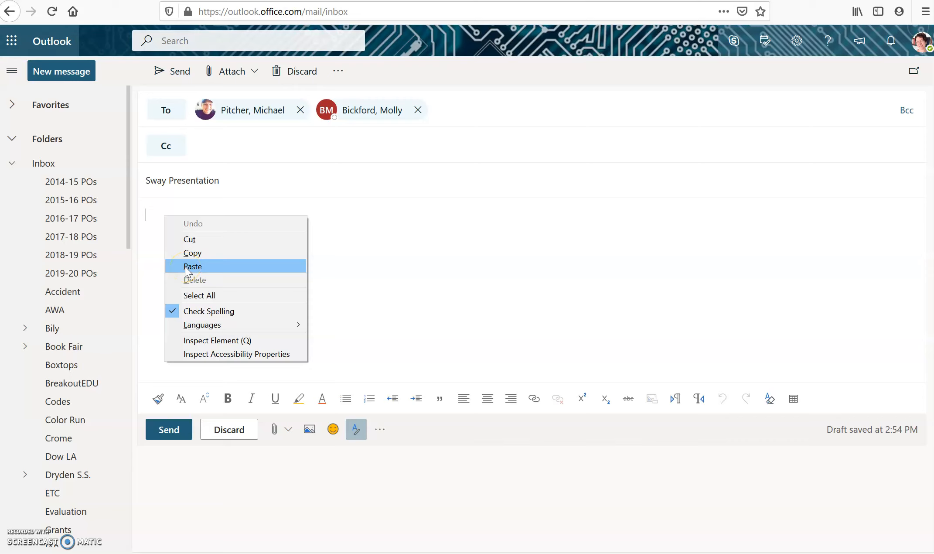
{"action": "left_click", "coordinate": [184, 266]}
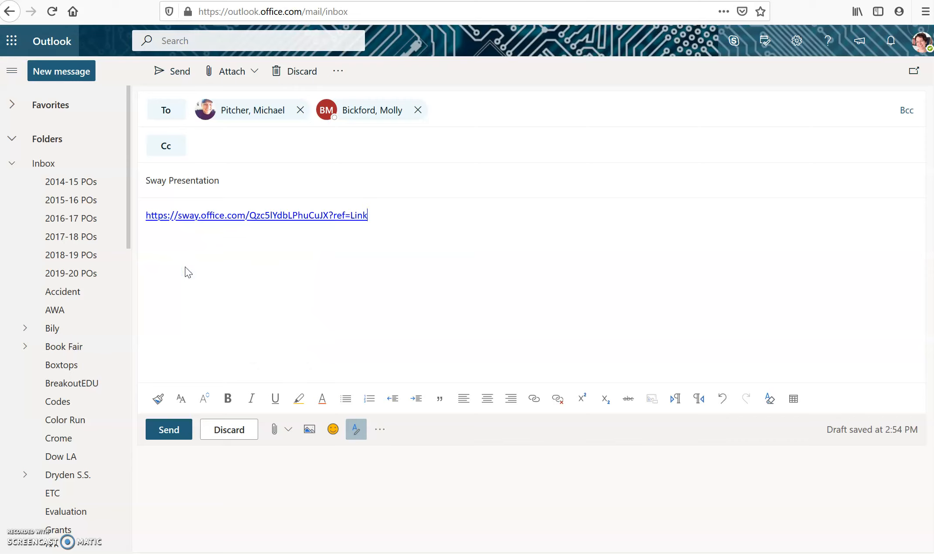